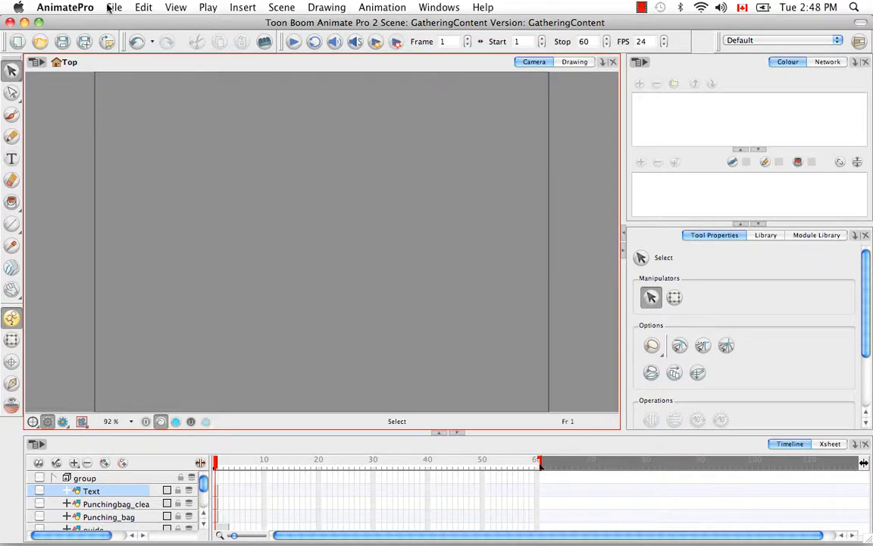
left_click(110, 8)
mouse_move(199, 173)
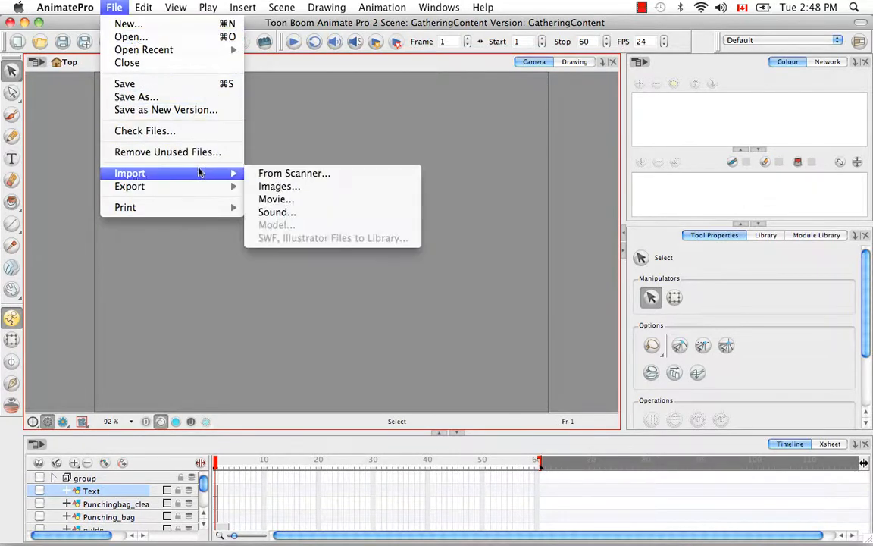
left_click(516, 195)
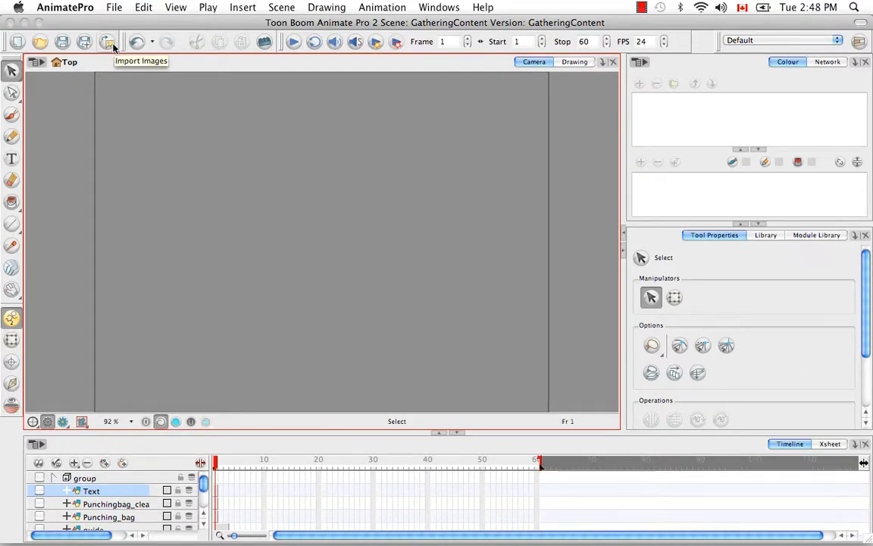
left_click(111, 44)
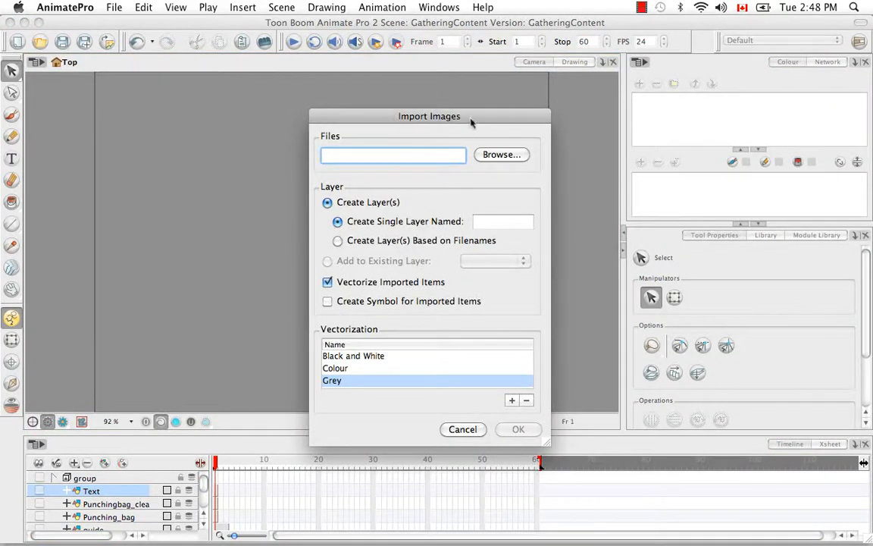
left_click(511, 155)
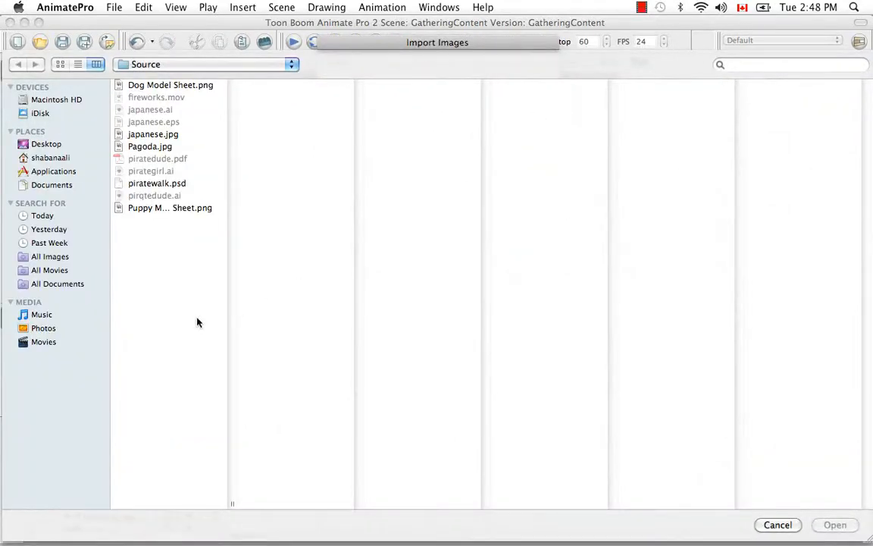
left_click(140, 147)
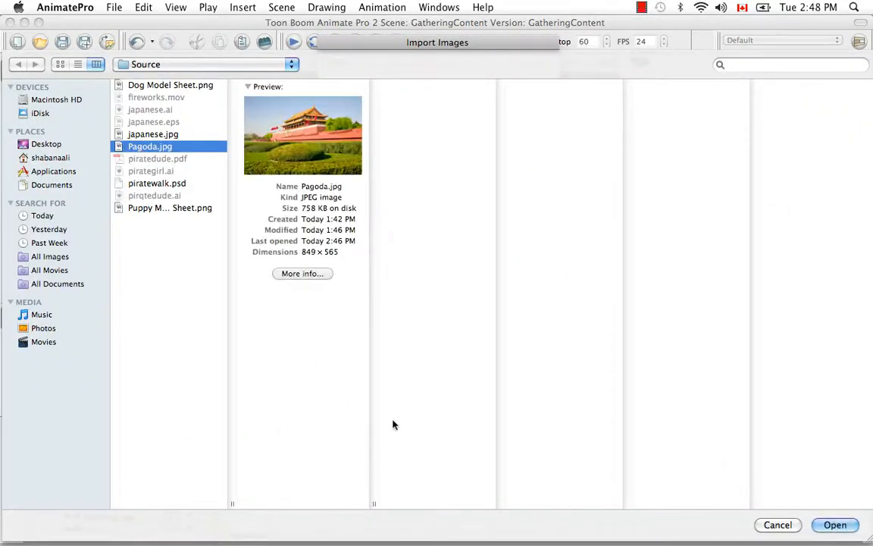
left_click(853, 529)
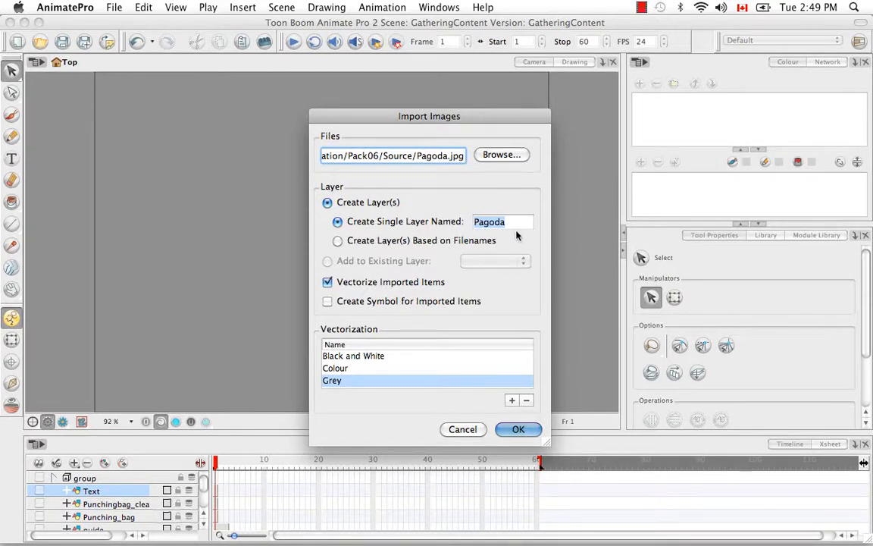
left_click(339, 242)
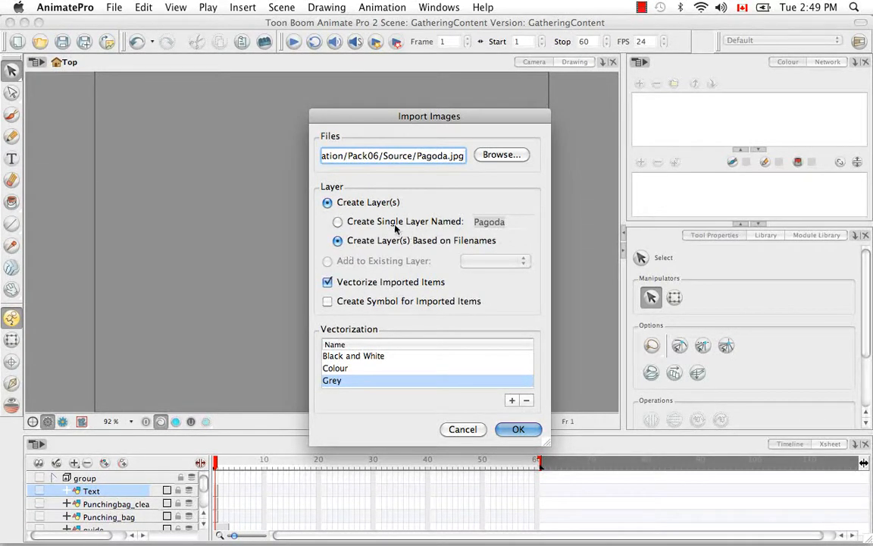
left_click(337, 221)
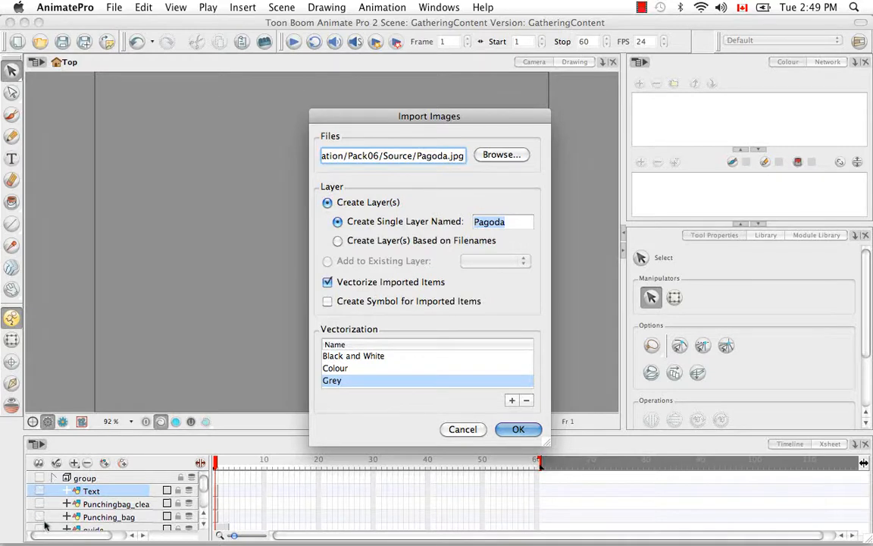
left_click(459, 430)
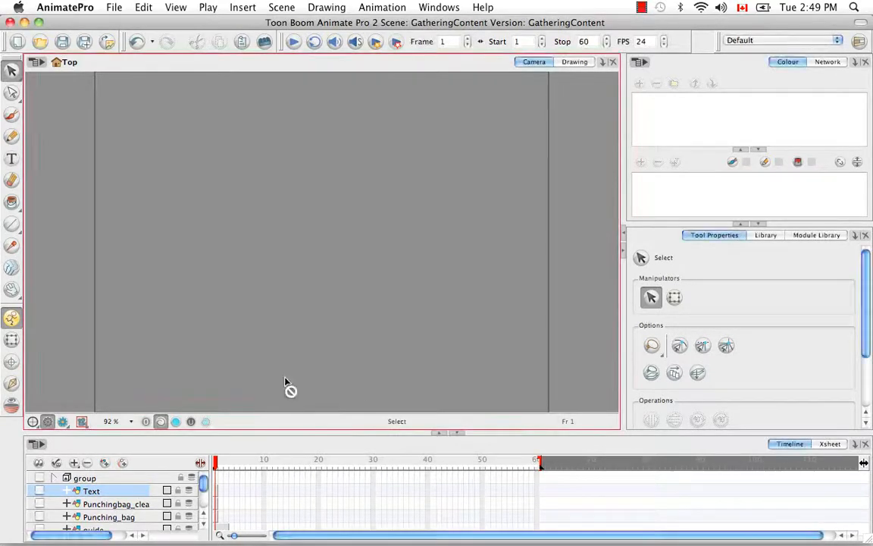
Show the Text, Punchingbag_clean, Punching_bag, guide, Dojo and Rabbit_colour layers in the scene.
left_click(39, 491)
left_click(39, 504)
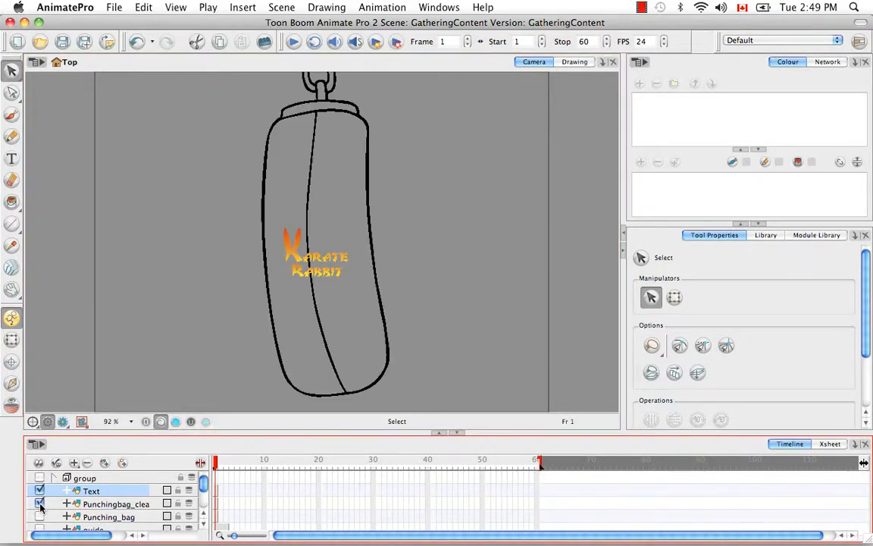
left_click(40, 516)
left_click_drag(203, 487, 202, 500)
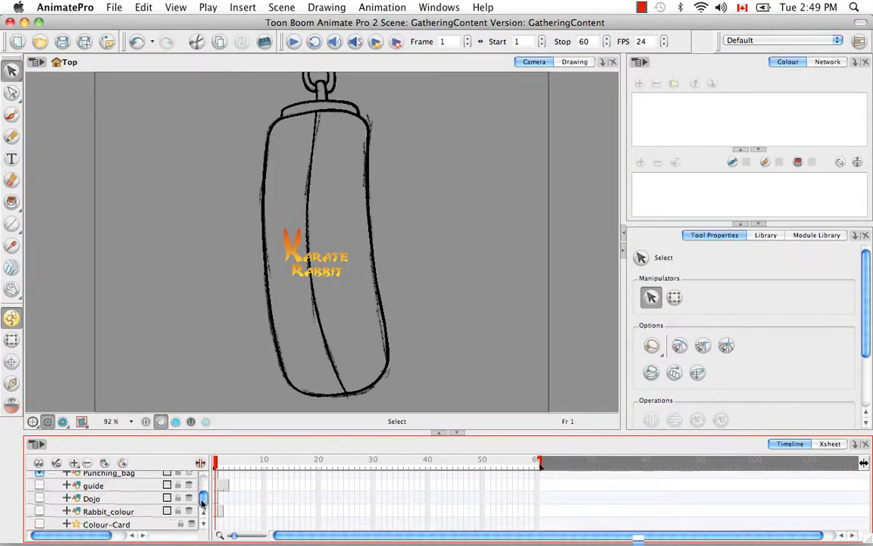
left_click(39, 485)
left_click(39, 498)
left_click(39, 510)
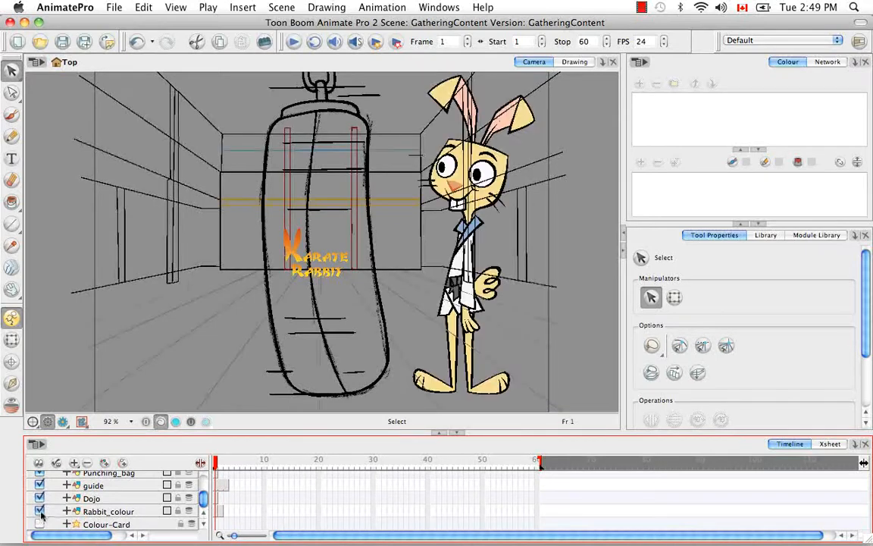
Start an image import and choose Pagoda.jpg from the Source folder as the file.
left_click(107, 40)
left_click(517, 158)
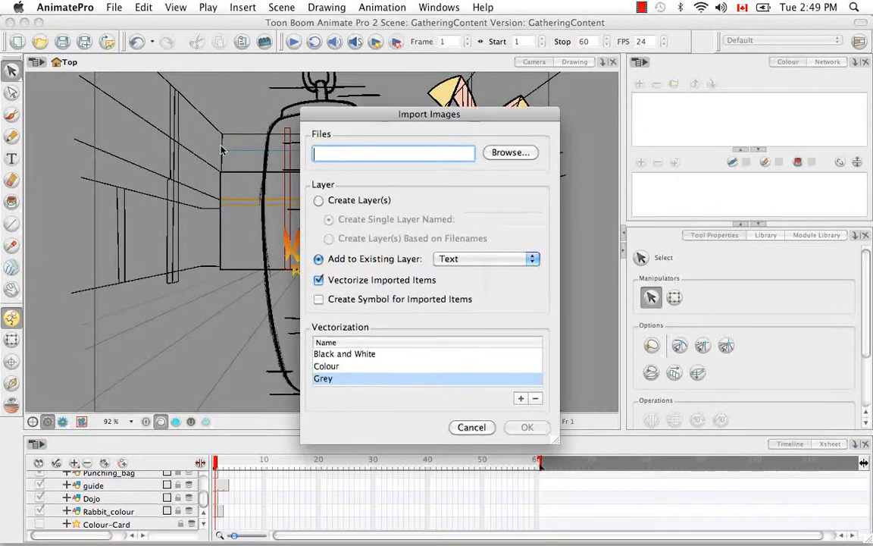
left_click(151, 146)
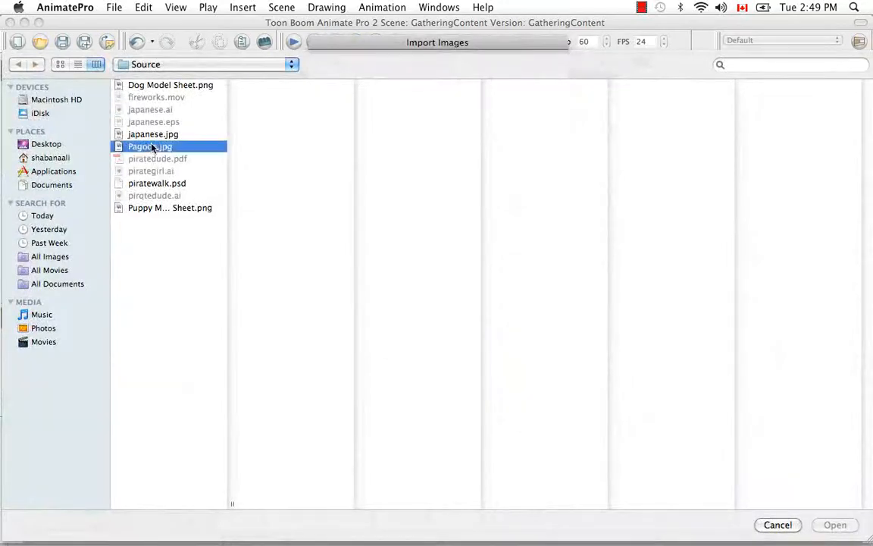
left_click(834, 524)
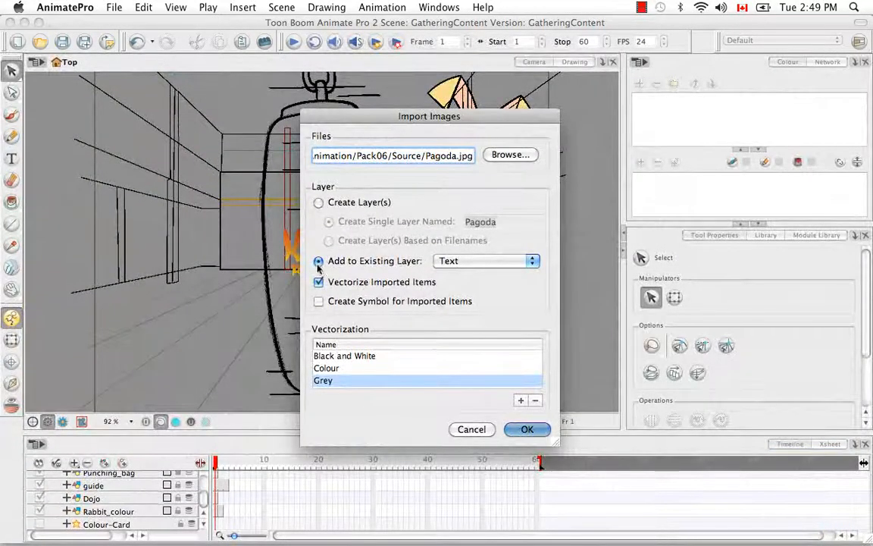
Set the import to create a single layer named Pagoda, without vectorizing the image or creating a symbol.
left_click(534, 261)
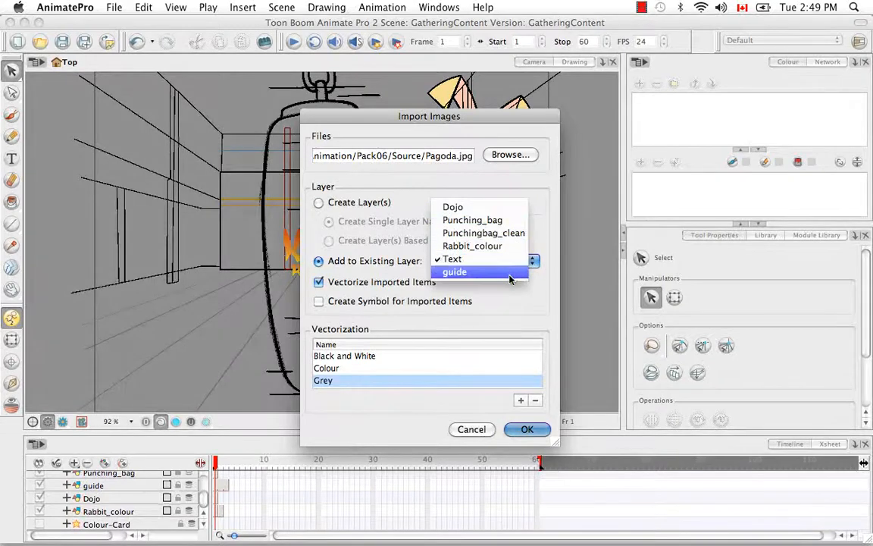
left_click(534, 286)
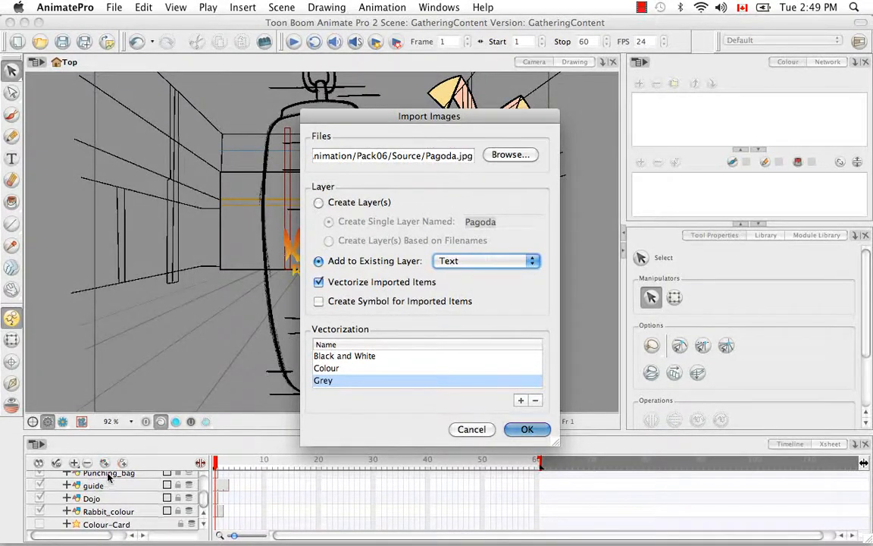
left_click(318, 203)
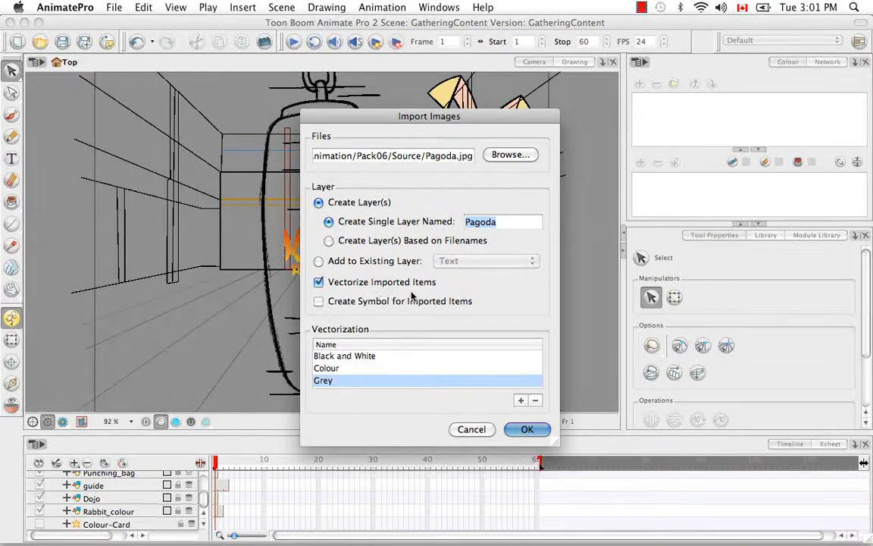
left_click(319, 282)
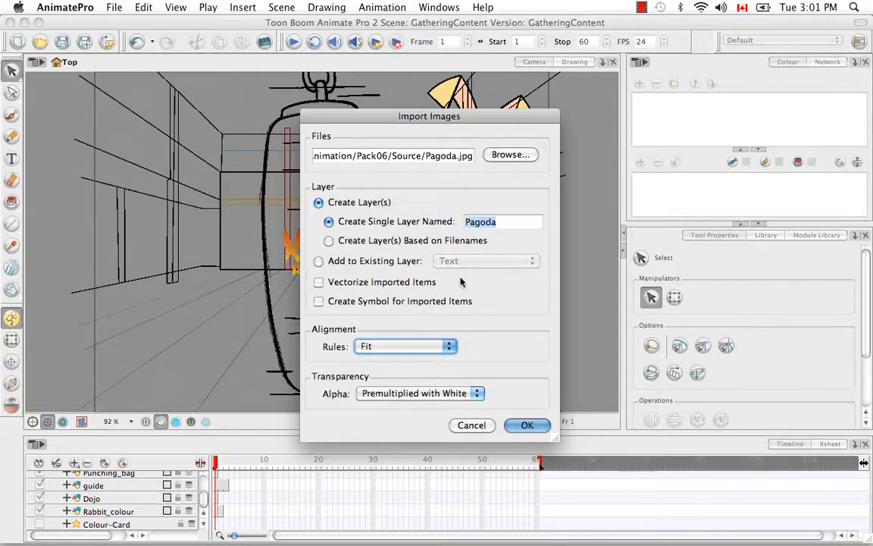
left_click(318, 282)
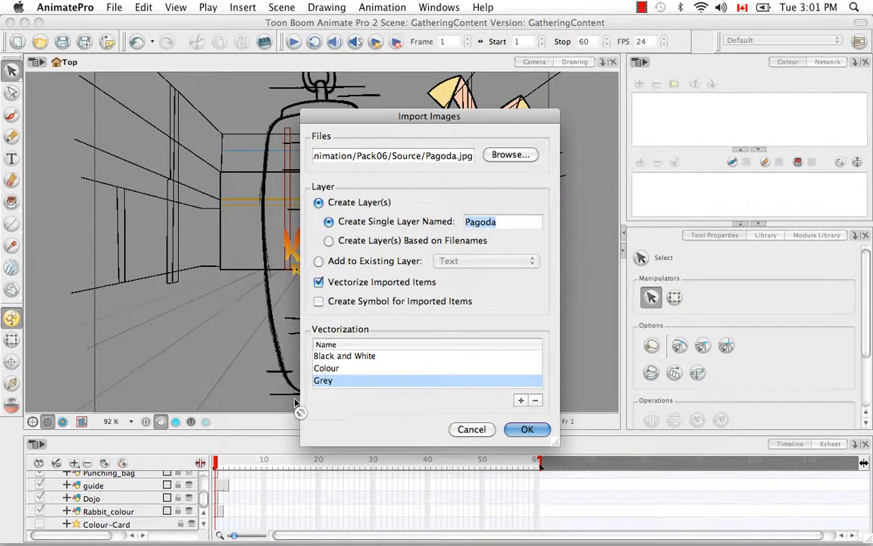
left_click(318, 283)
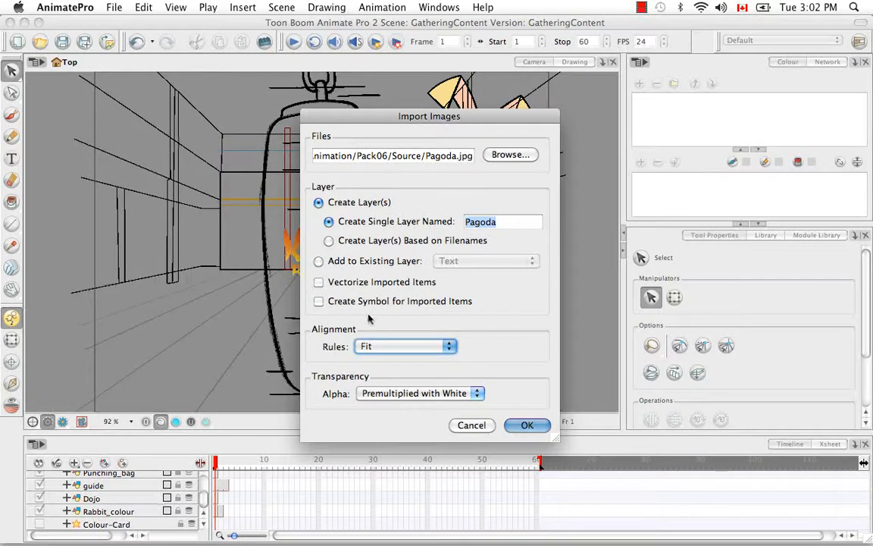
left_click(319, 301)
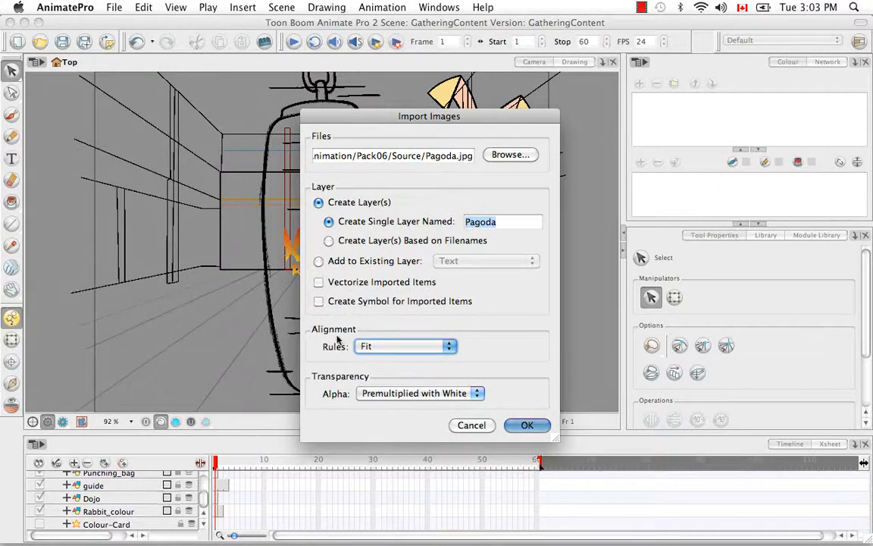
Try the Fit and Pan alignment rules for the imported image.
left_click(448, 347)
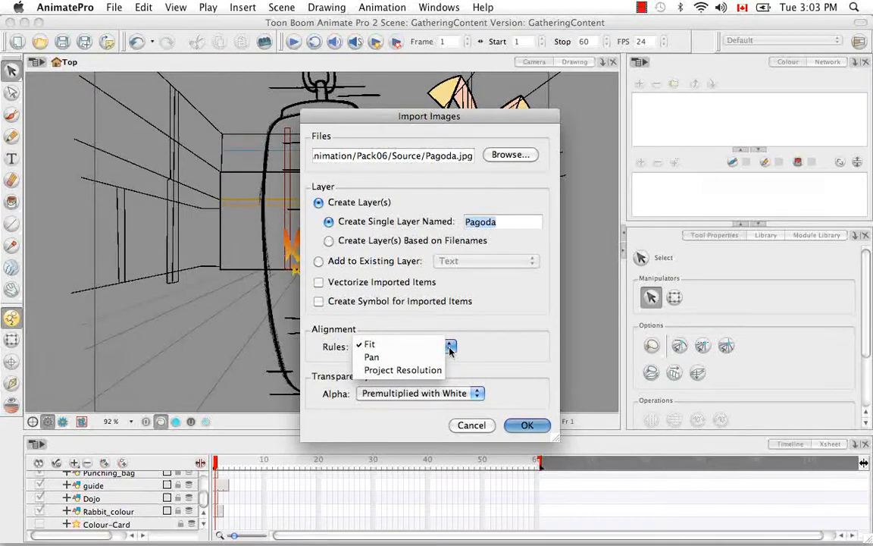
left_click(402, 344)
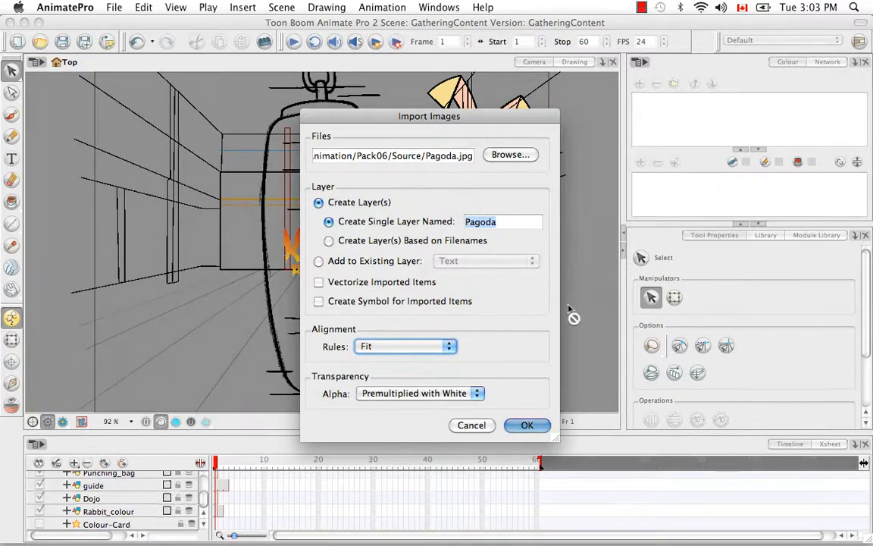
left_click(413, 345)
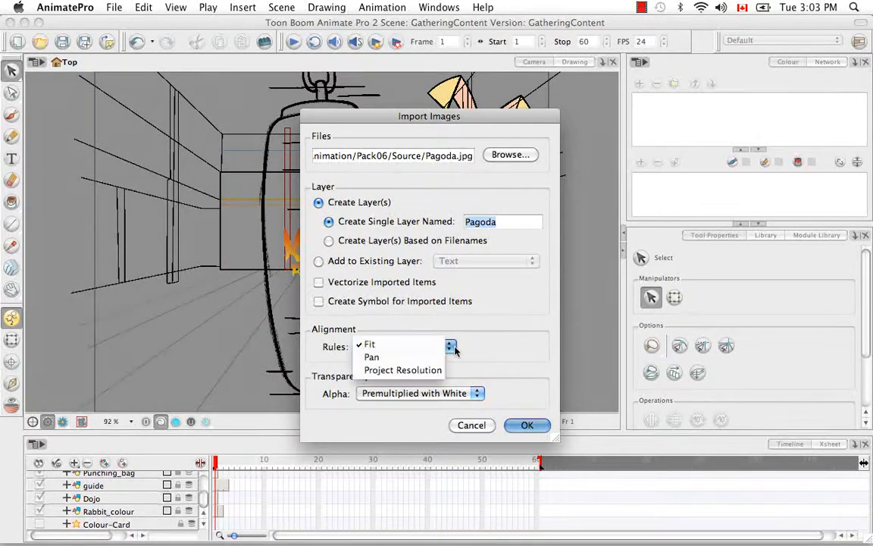
left_click(416, 354)
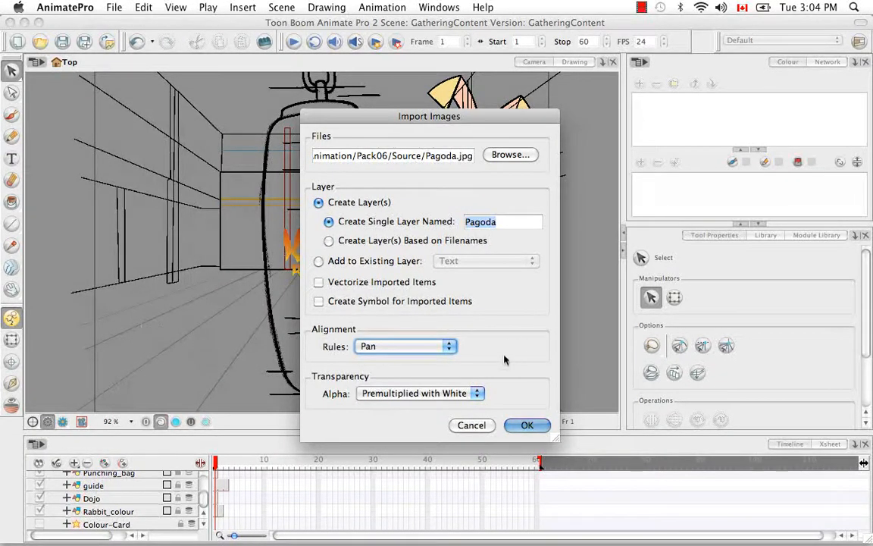
Import the image with the Project Resolution alignment rule and the alpha kept at Premultiplied with White.
left_click(449, 346)
left_click(420, 357)
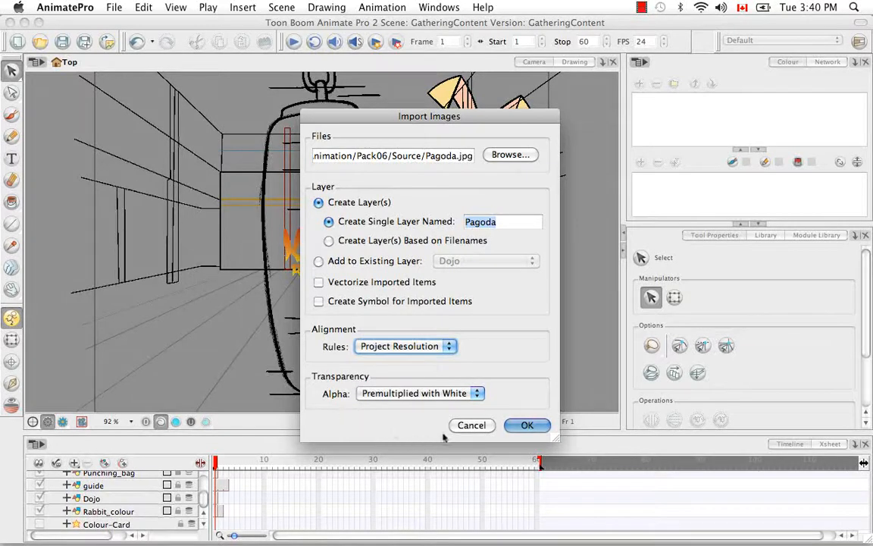
left_click(477, 394)
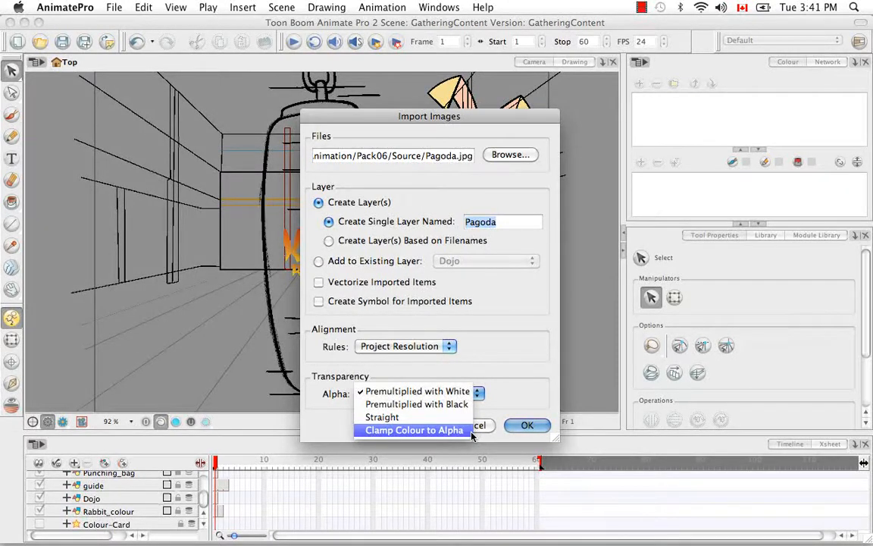
left_click(500, 399)
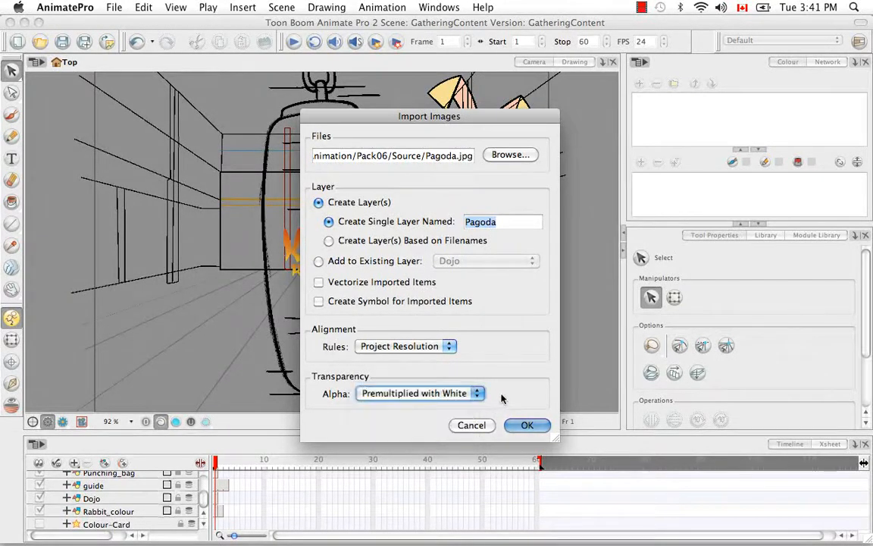
left_click(527, 425)
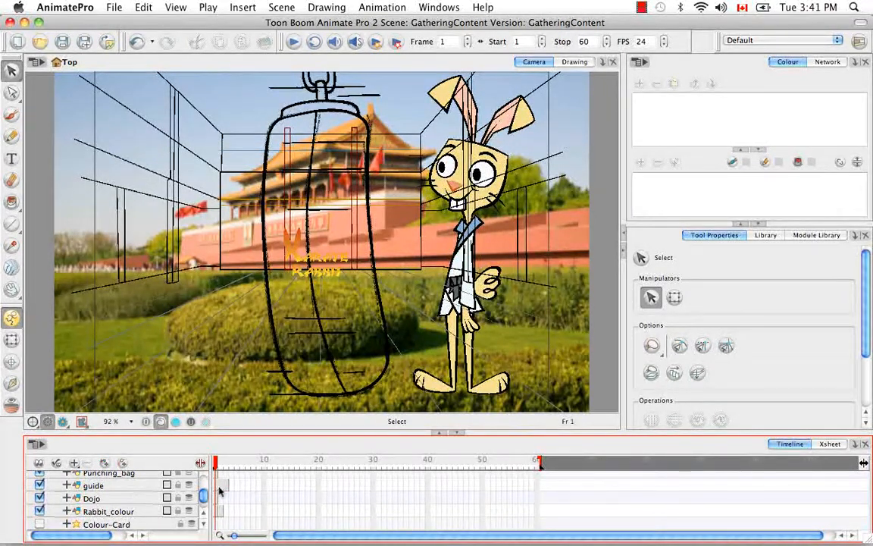
Hide the Text, Punchingbag_clean, Punching_bag, guide and Dojo layers, and switch the camera view to the rendered preview.
scroll(114, 496, "up", 3)
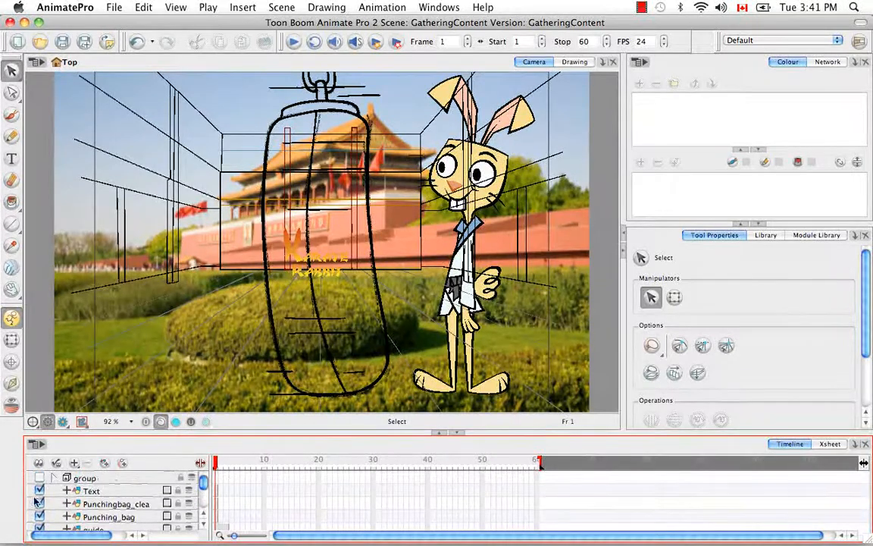
left_click(40, 489)
left_click(39, 502)
left_click(39, 515)
left_click(39, 527)
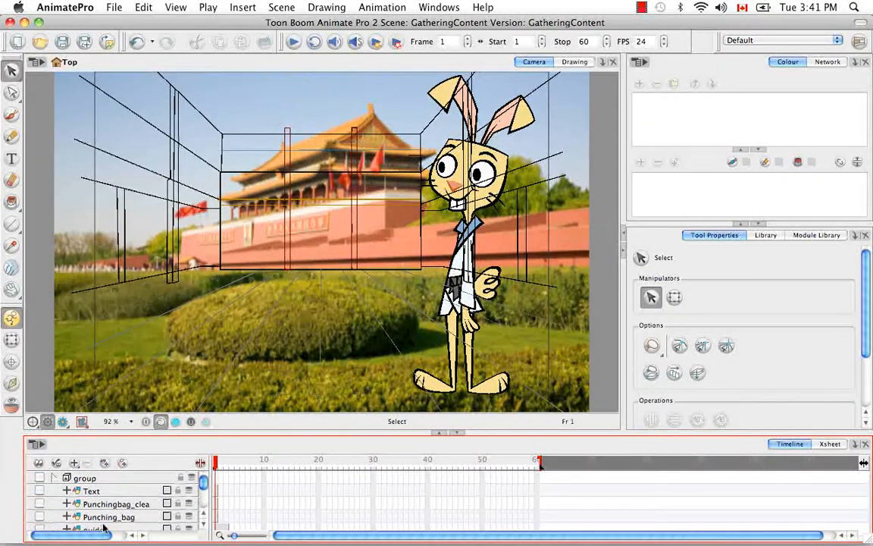
scroll(104, 500, "down", 3)
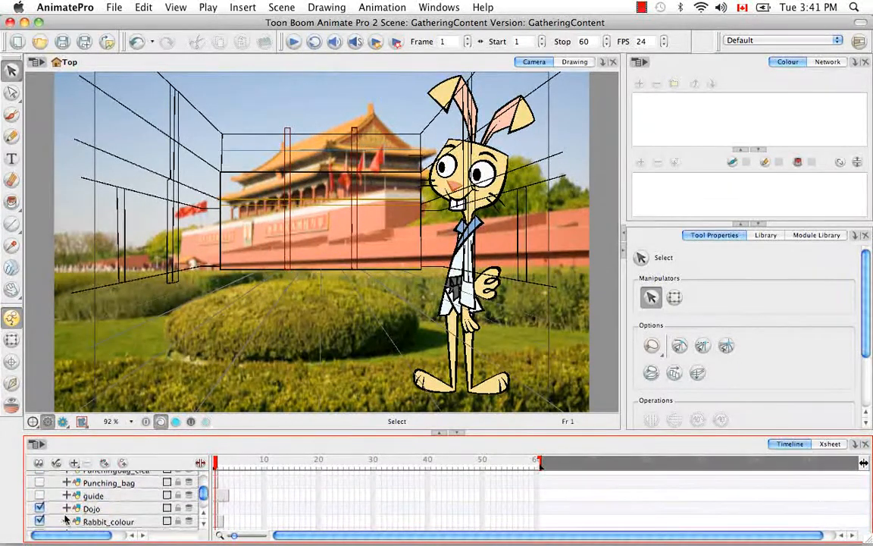
left_click(39, 508)
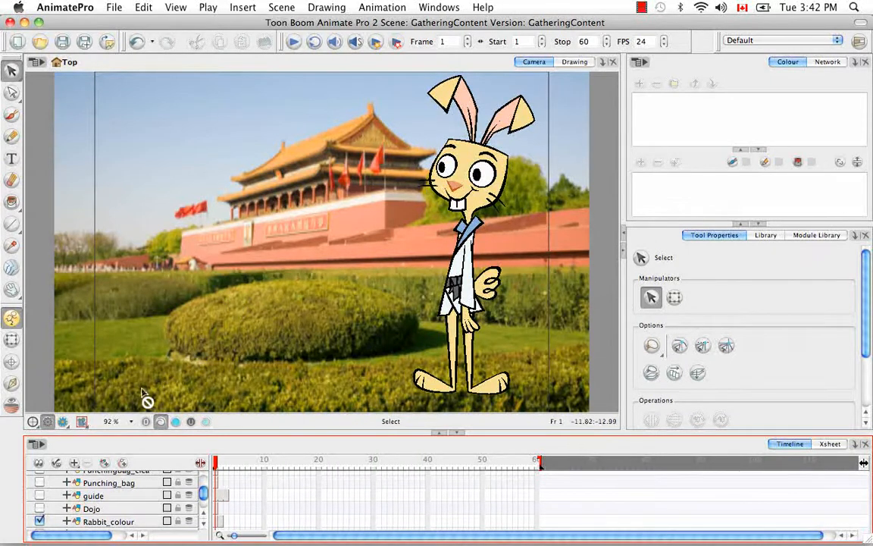
left_click(62, 422)
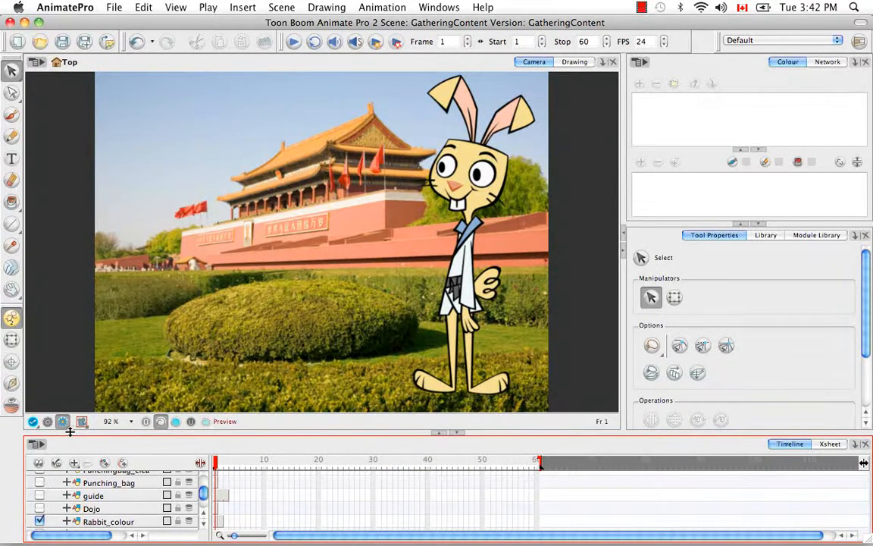
Compare the camera's OpenGL view of the pagoda background with the rendered view, finishing in the OpenGL view.
left_click(48, 422)
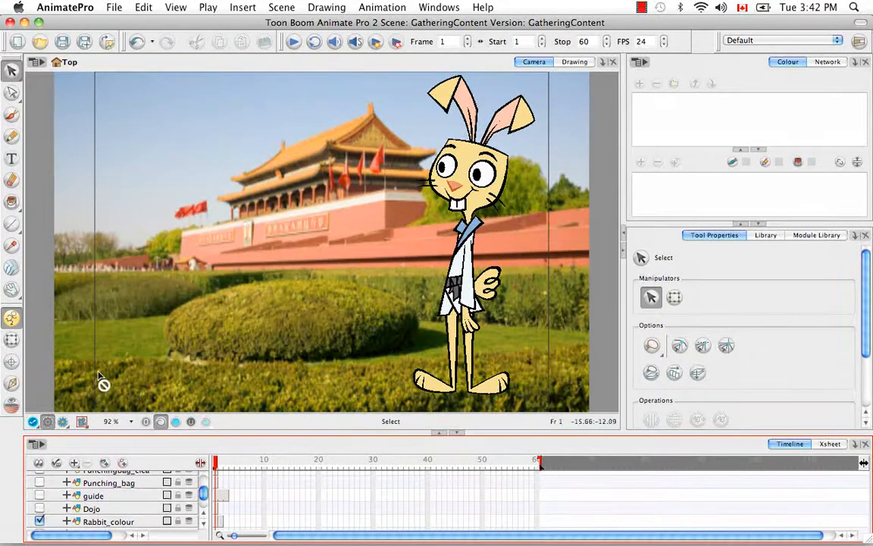
left_click(63, 421)
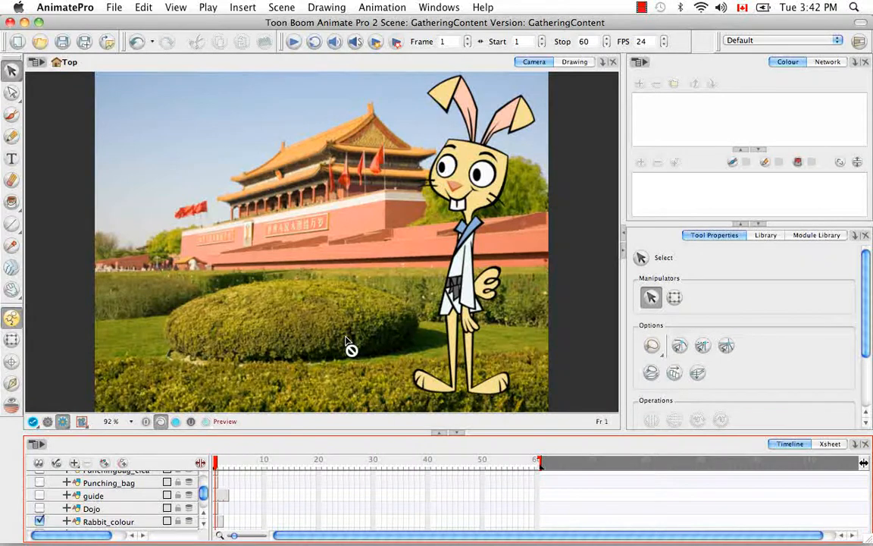
left_click(47, 422)
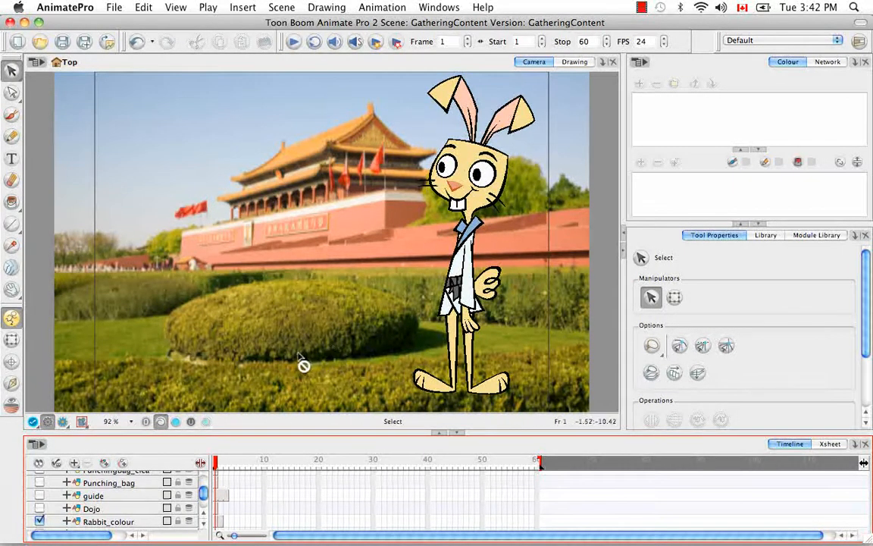
Set the Pagoda layer's bitmap image quality to the maximum resolution of 848, and compare the rendered view with the OpenGL view.
left_click_drag(205, 494, 201, 503)
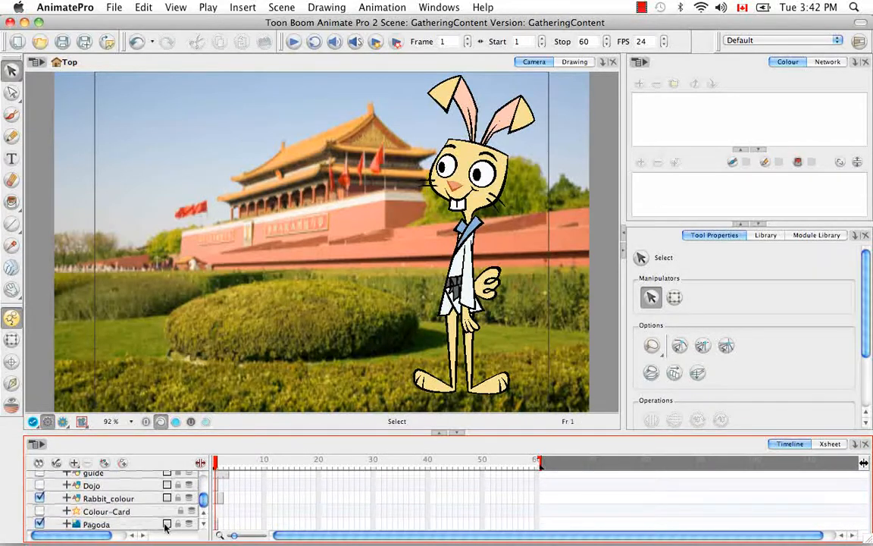
left_click(140, 525)
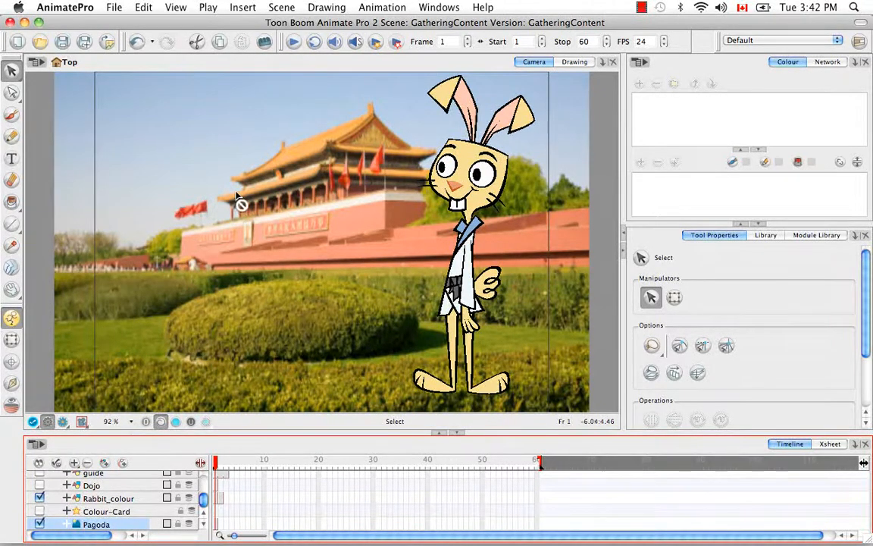
left_click(182, 9)
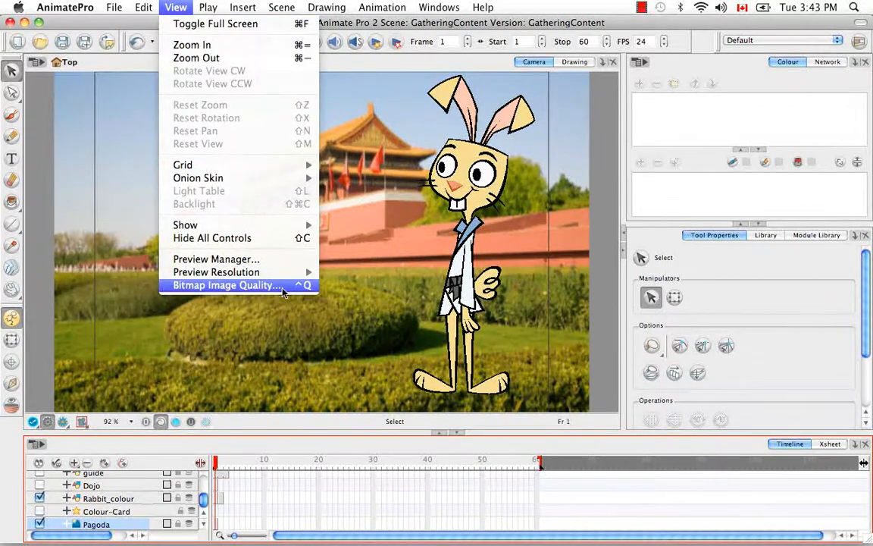
left_click(283, 293)
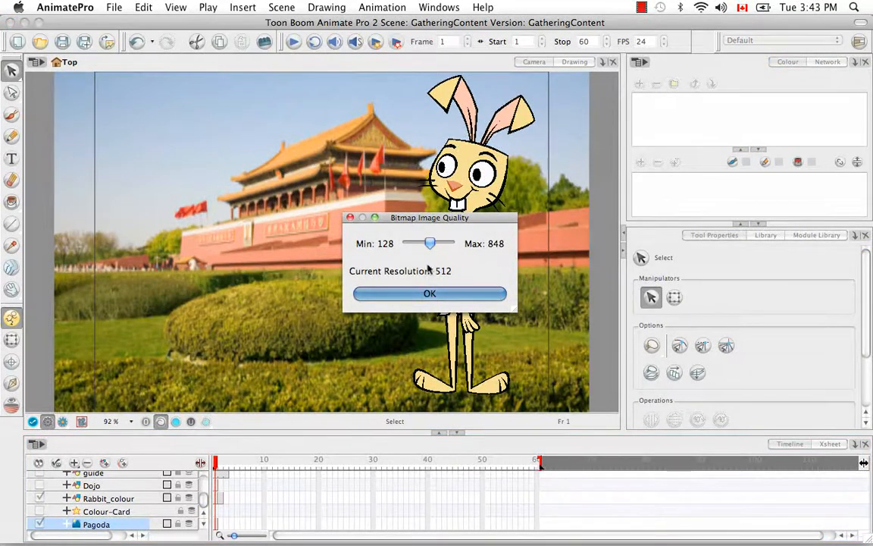
left_click_drag(431, 243, 462, 244)
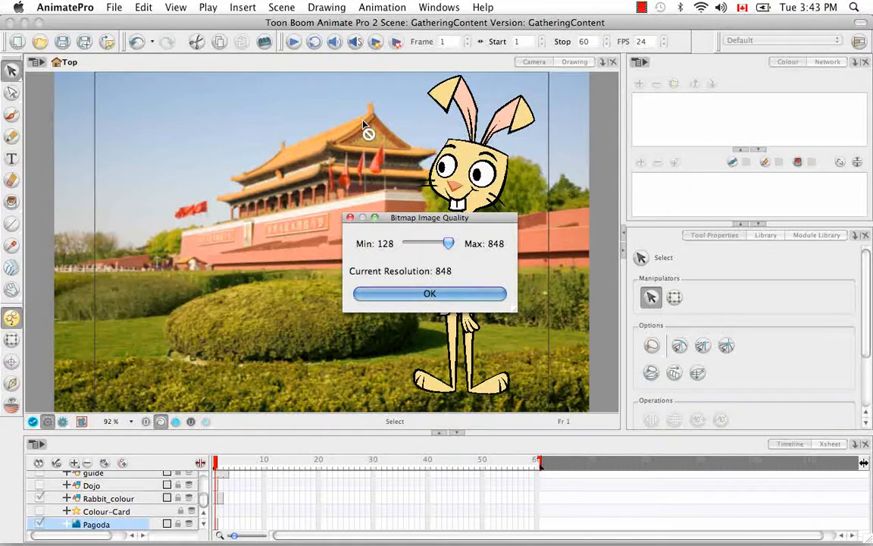
left_click(444, 299)
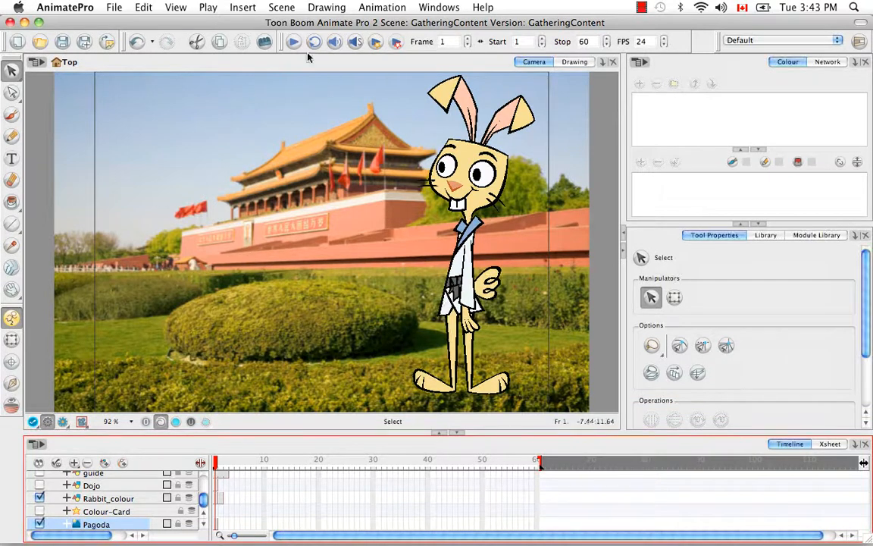
left_click(63, 422)
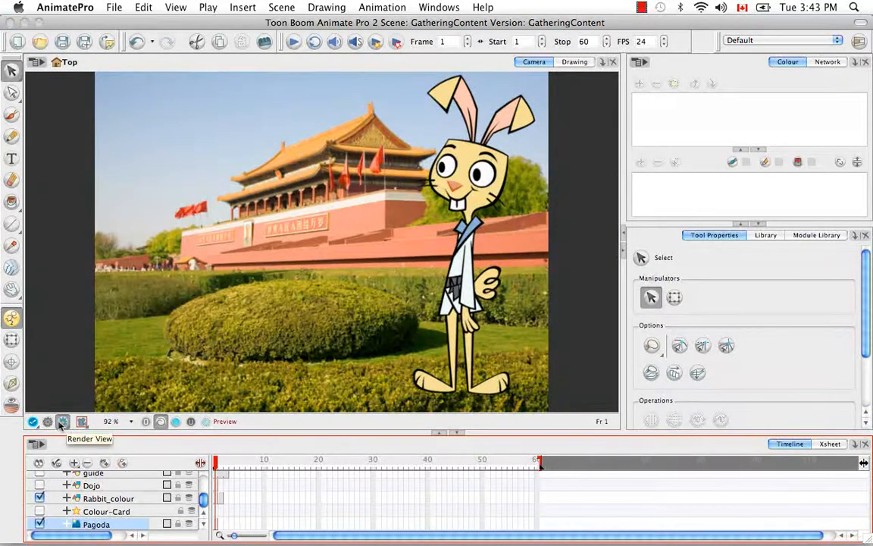
left_click(48, 422)
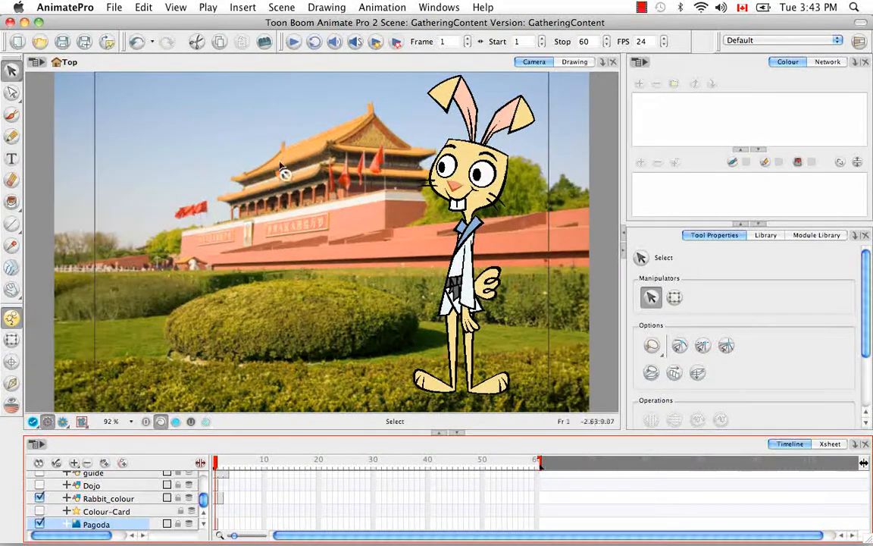